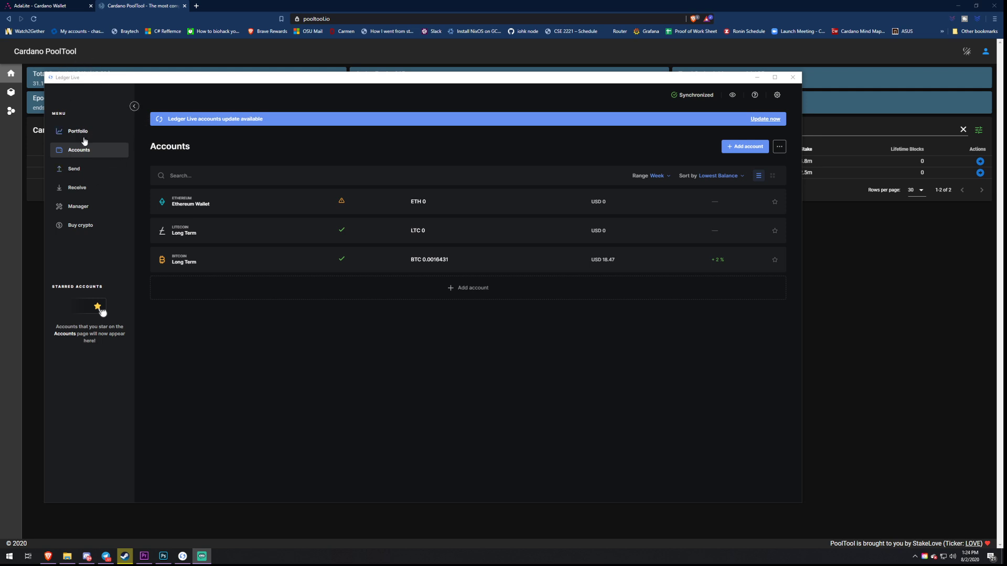
left_click(79, 205)
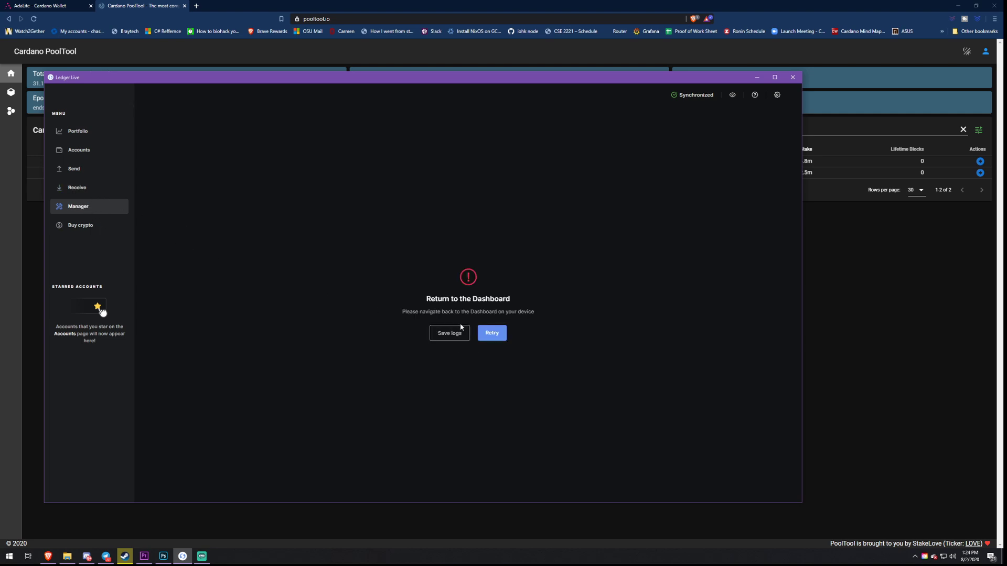
left_click(491, 333)
left_click(491, 333)
left_click(92, 187)
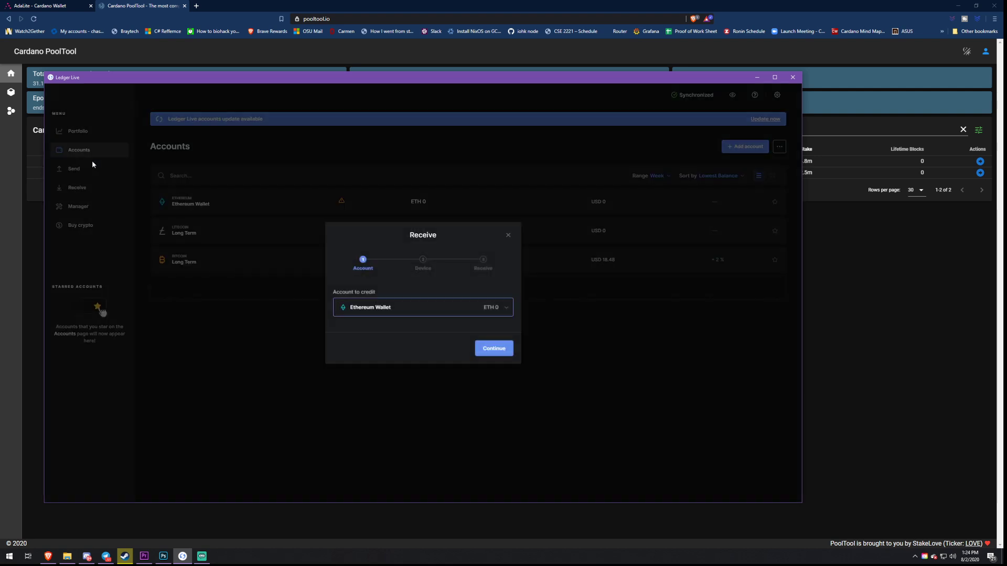
left_click(508, 236)
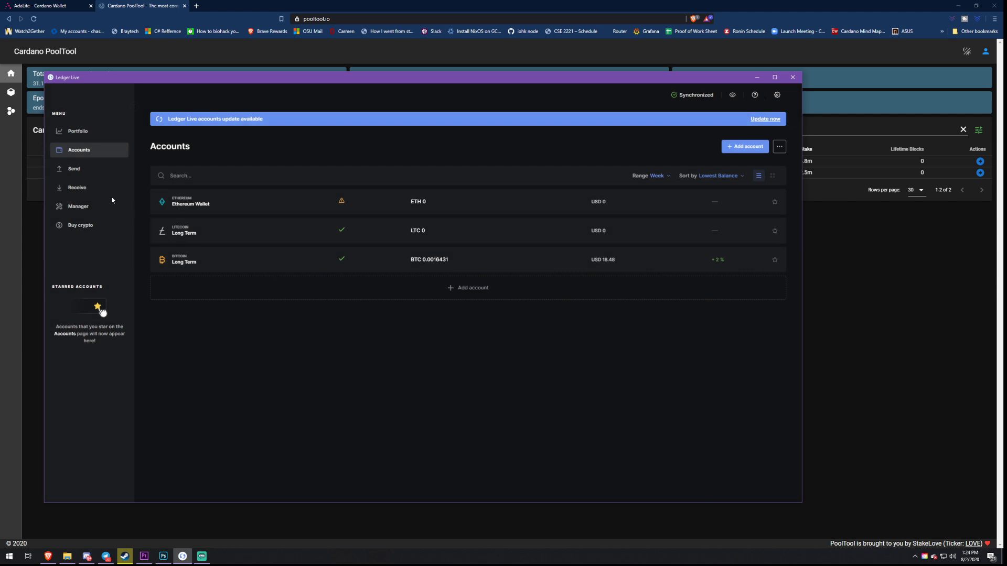
left_click(102, 207)
left_click(98, 187)
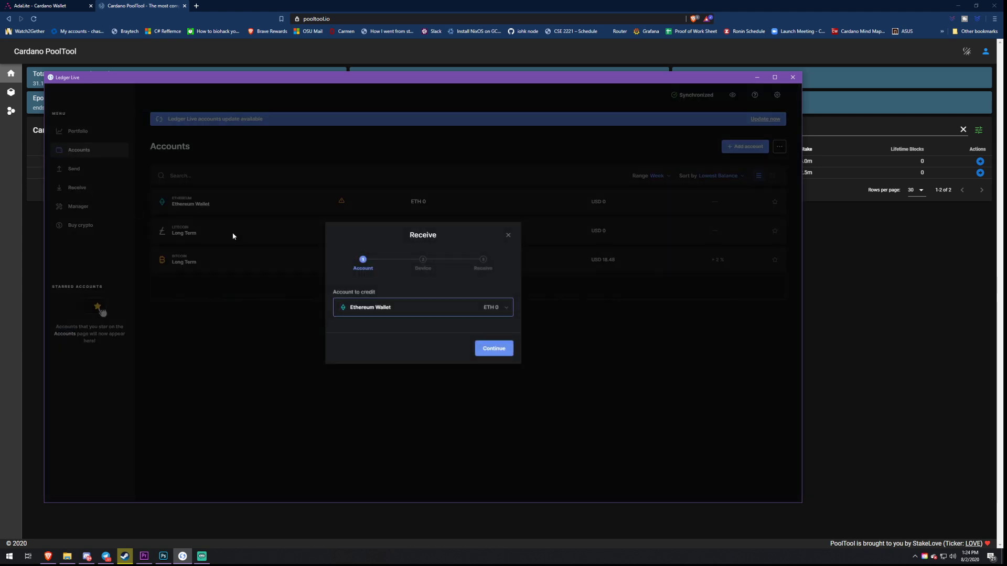
left_click(507, 235)
left_click(118, 209)
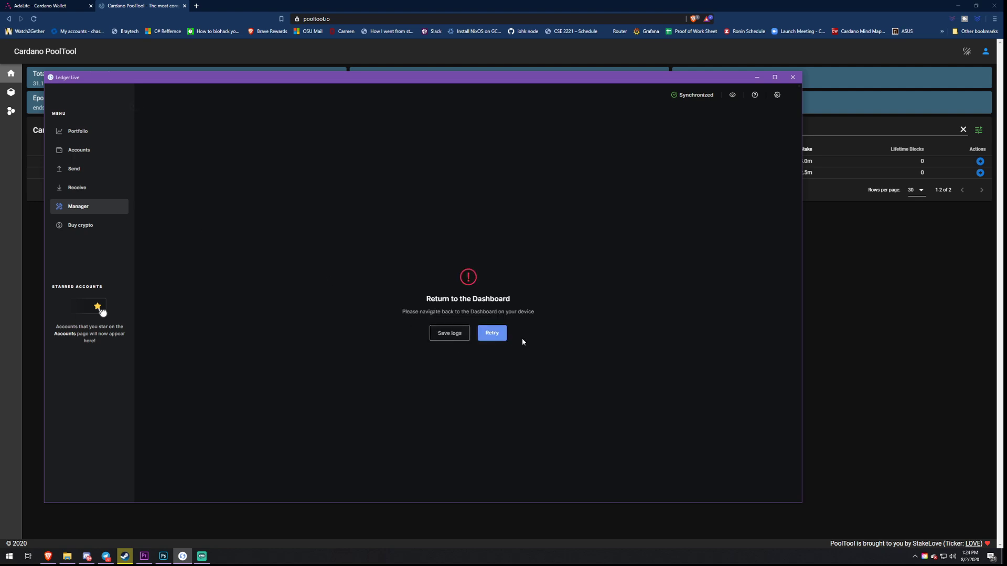
left_click(490, 334)
left_click(102, 189)
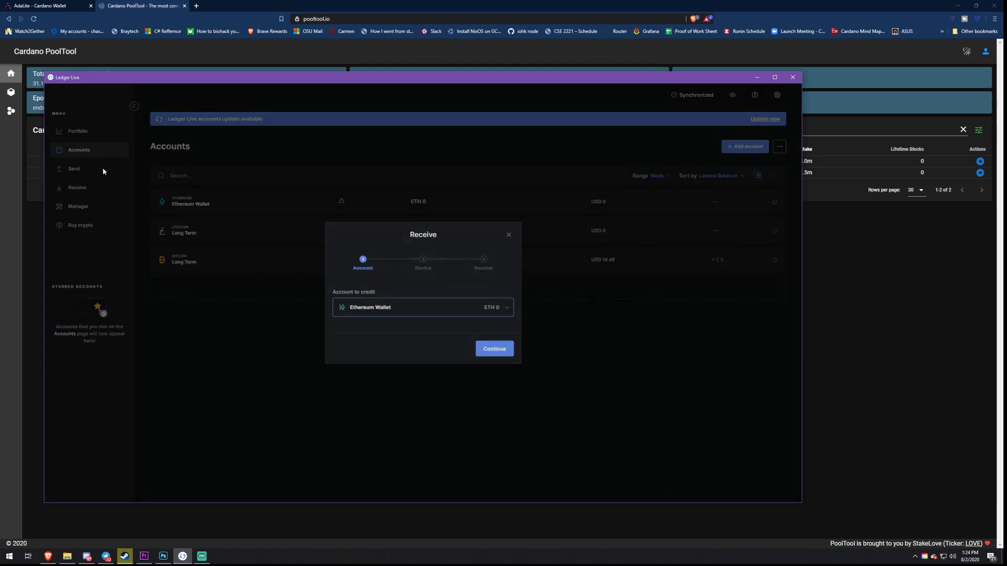
left_click(510, 235)
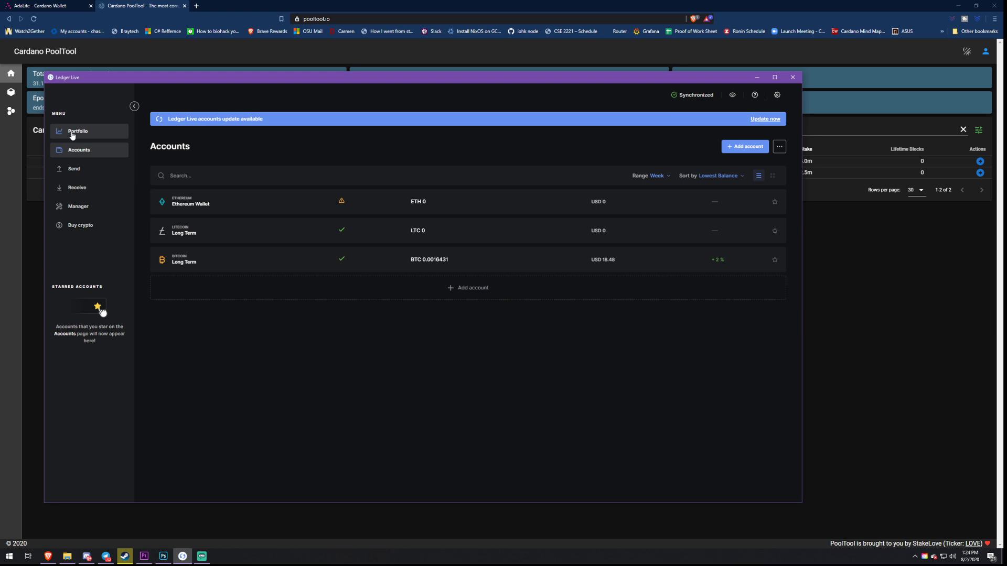
Go from Portfolio back to the Ledger Live Manager and move the window lower on screen.
left_click(77, 131)
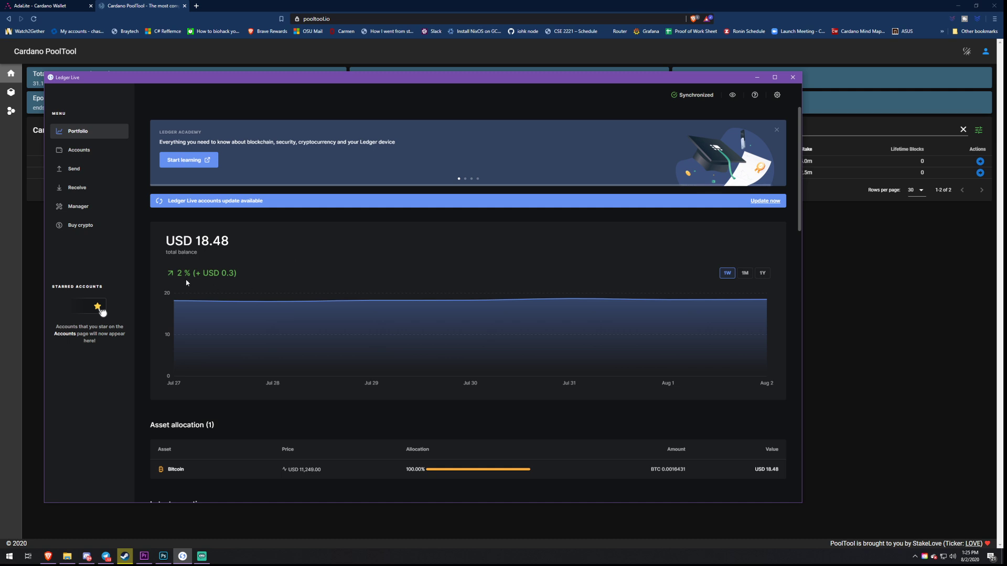
left_click(89, 207)
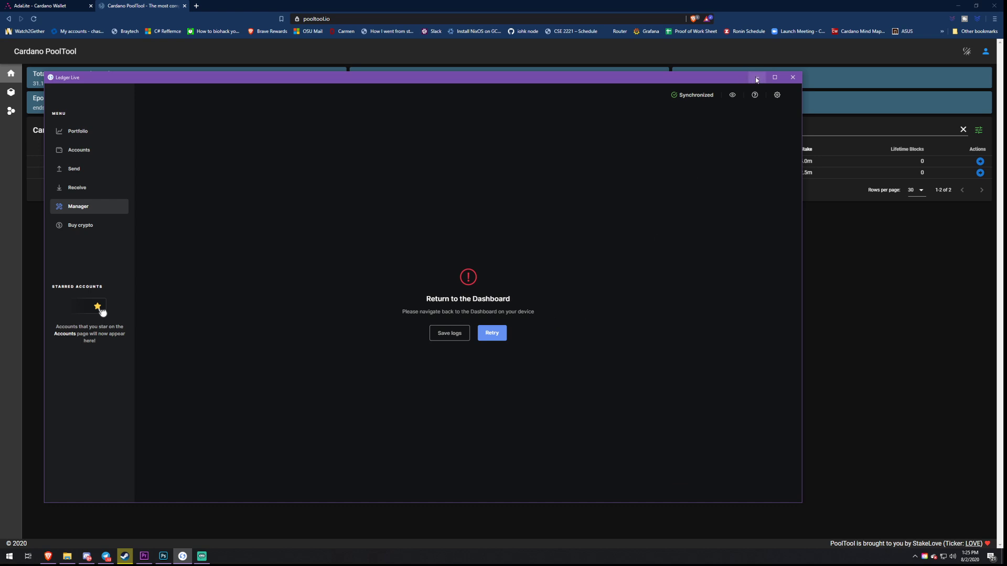
left_click_drag(613, 79, 606, 98)
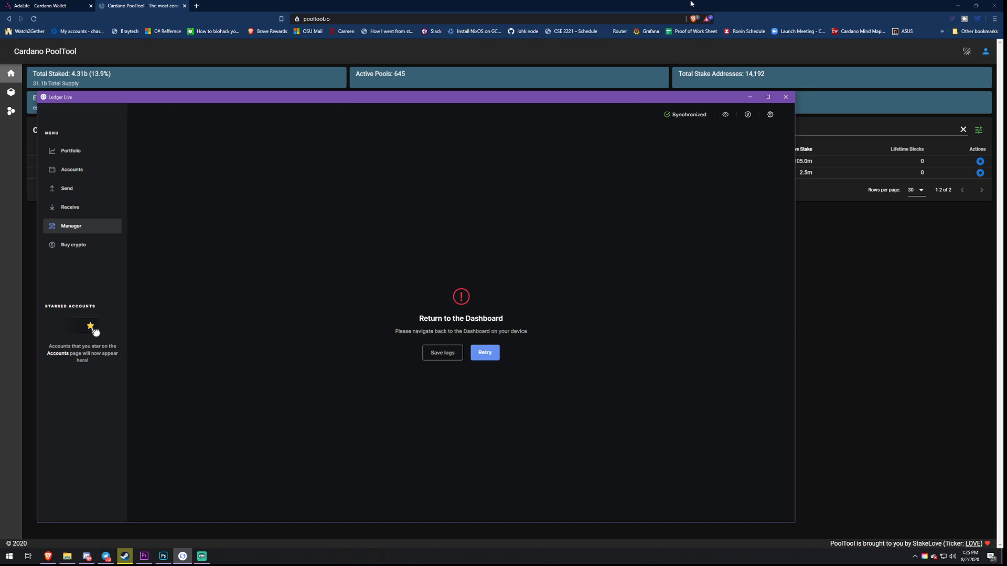
Minimize Ledger Live and copy the Bloom Two pool ID from PoolTool's 'Bloom' results.
left_click(750, 97)
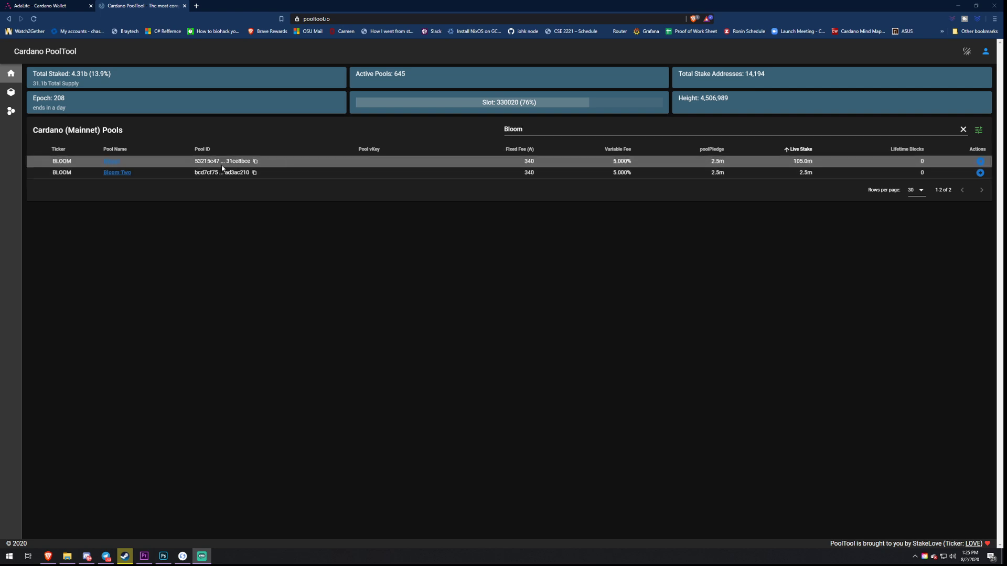
left_click(255, 174)
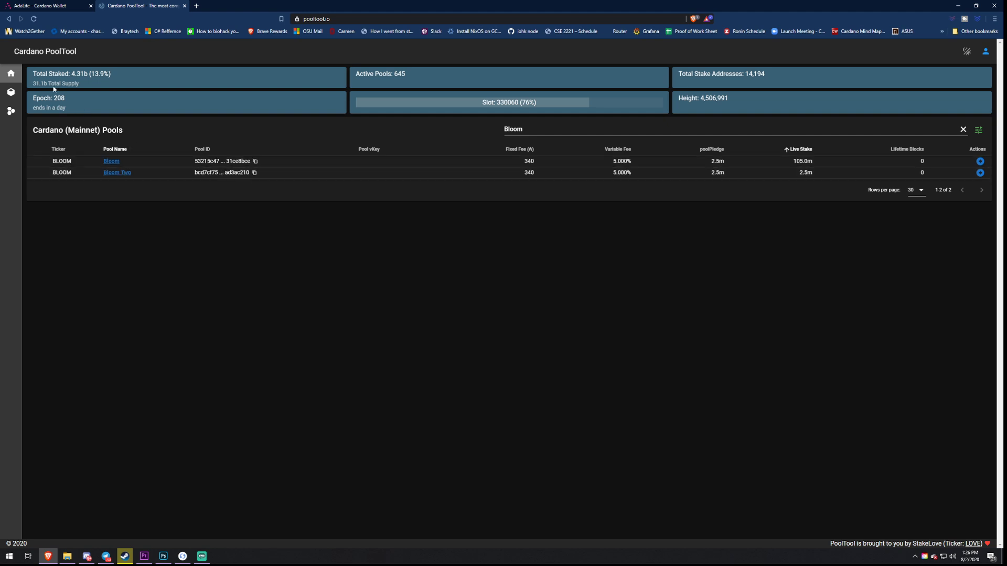
Switch to the AdaLite tab and log out of the wallet.
left_click(31, 5)
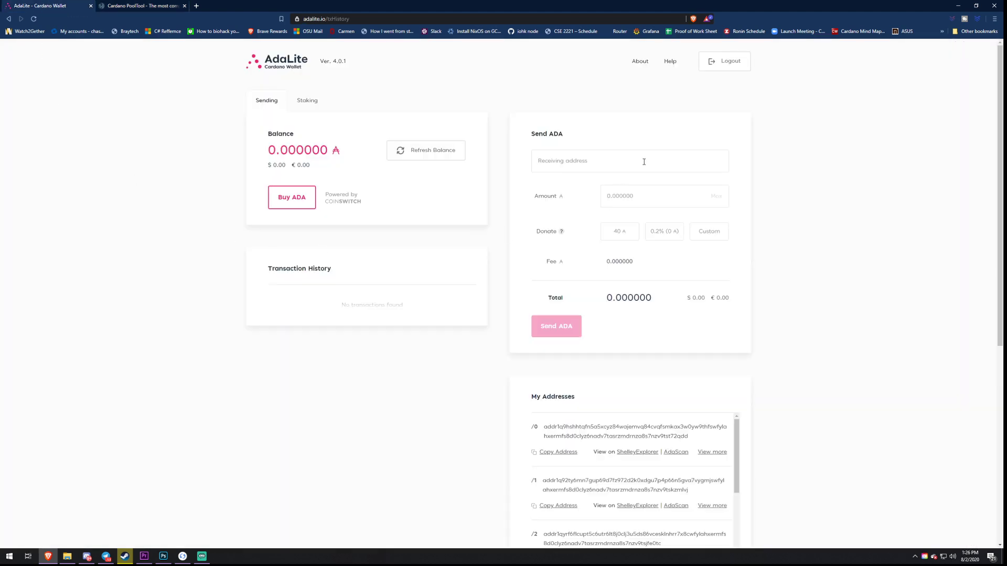
left_click(711, 63)
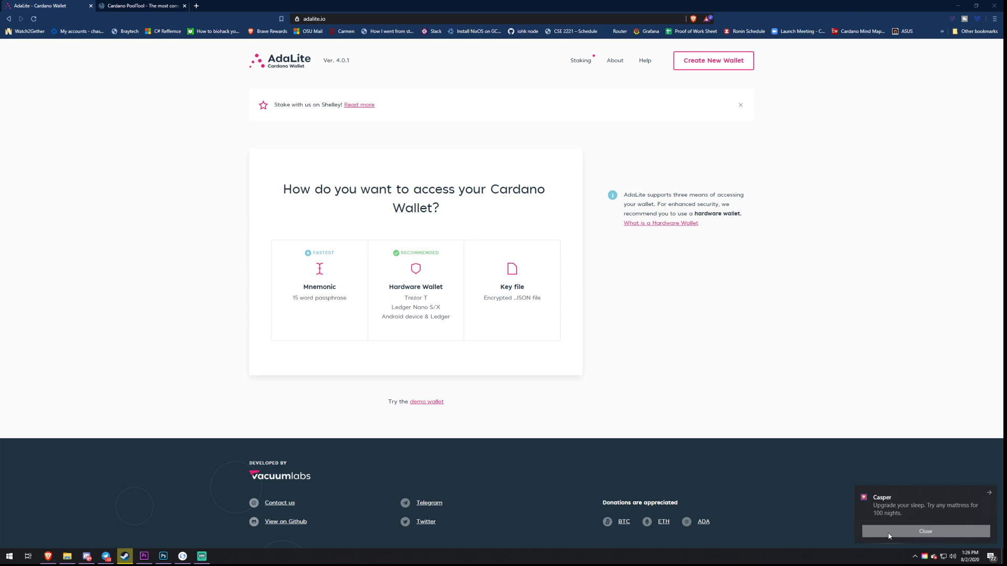
Dismiss the Windows notification and choose Hardware Wallet as the access method.
left_click(894, 531)
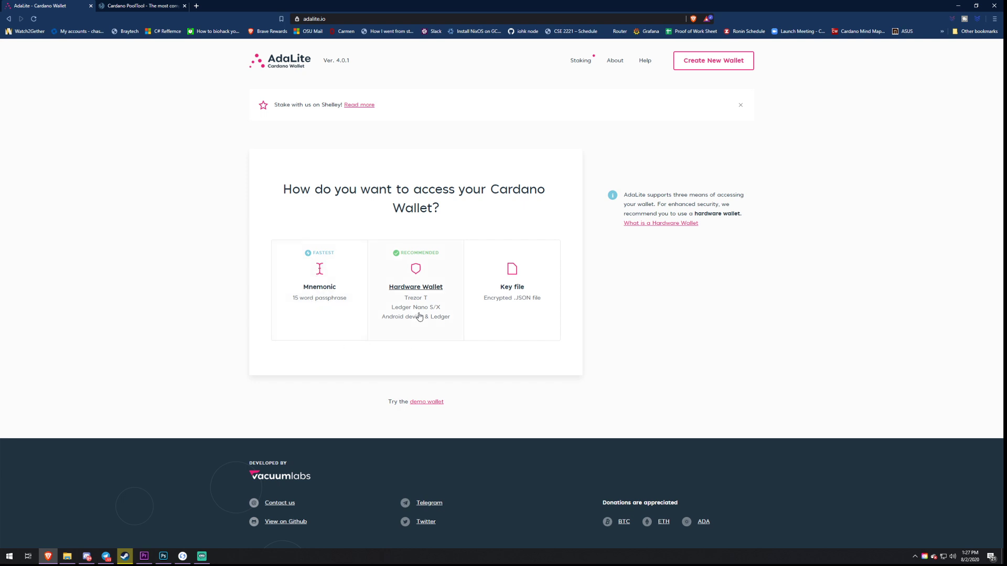
left_click(422, 284)
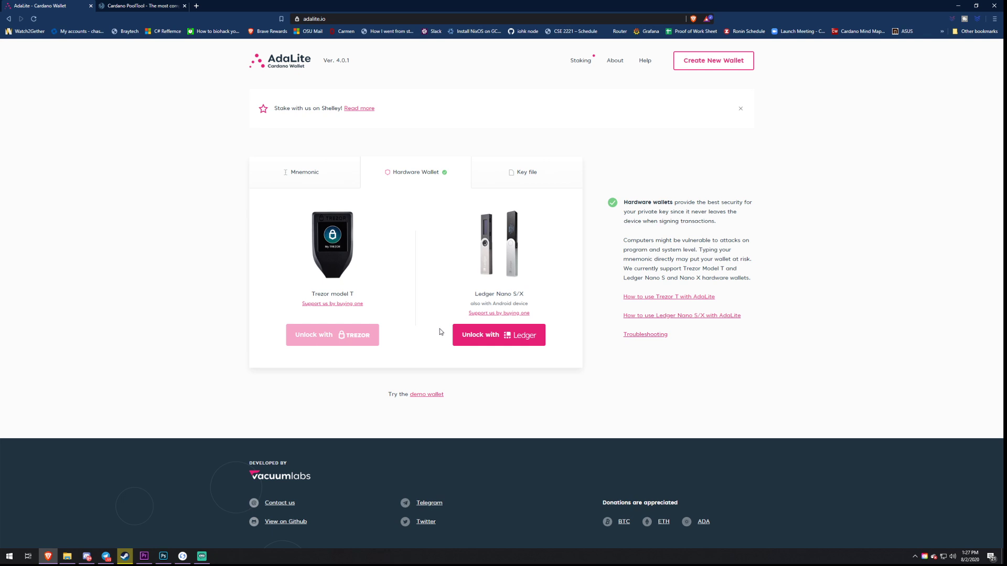
Unlock the AdaLite wallet with the Ledger device.
left_click(499, 336)
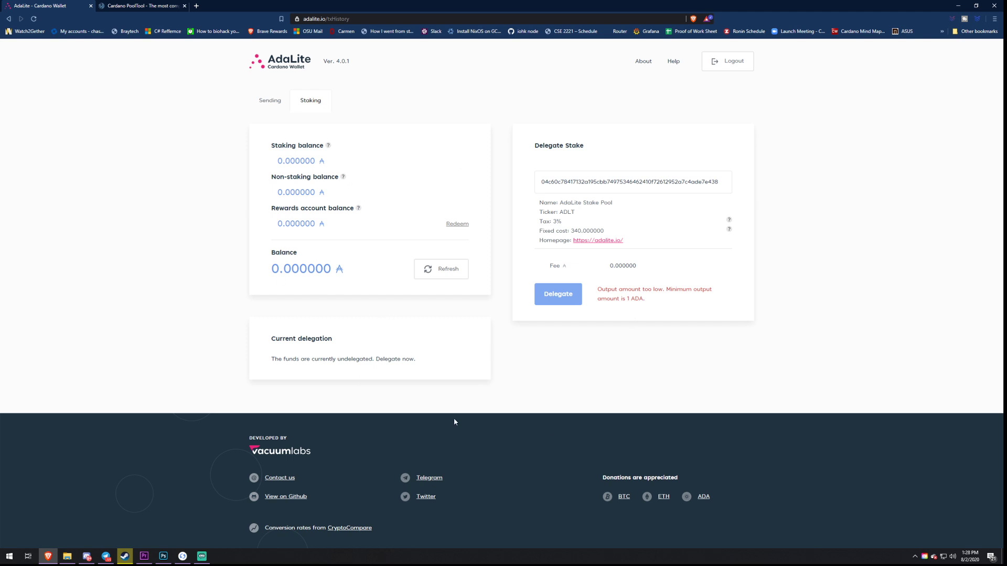
left_click(264, 102)
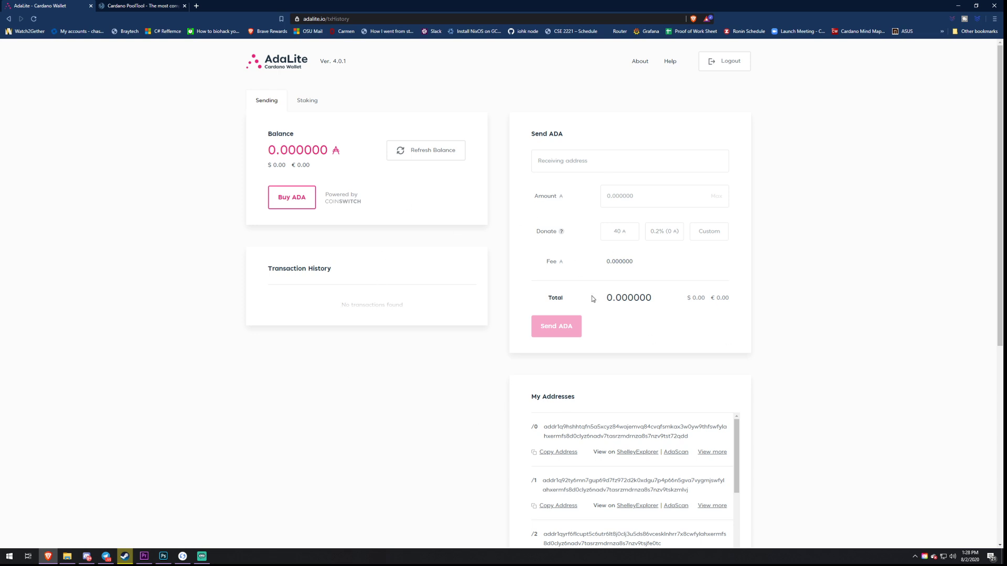
scroll(506, 335, "down", 5)
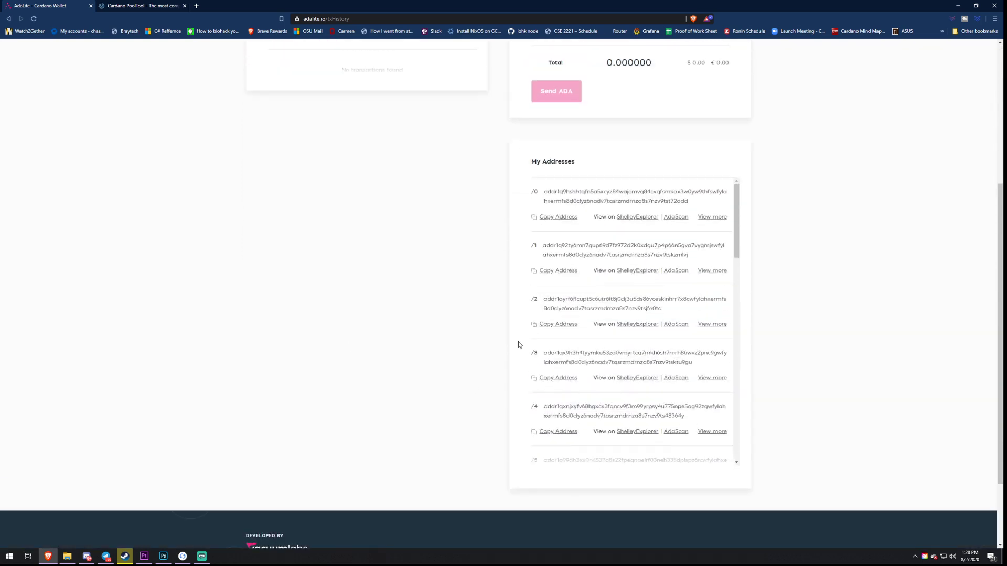
scroll(518, 345, "down", 2)
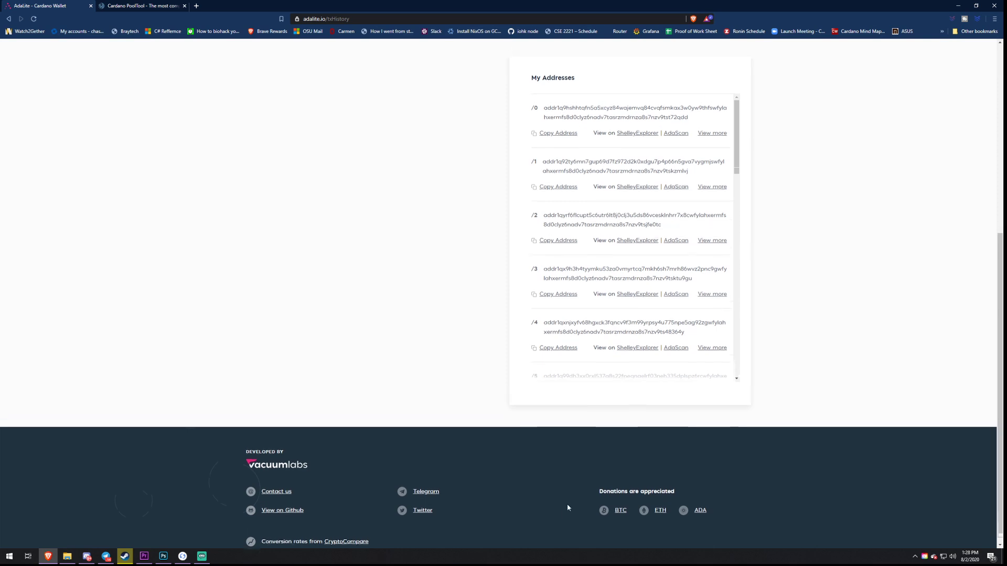
scroll(568, 508, "up", 6)
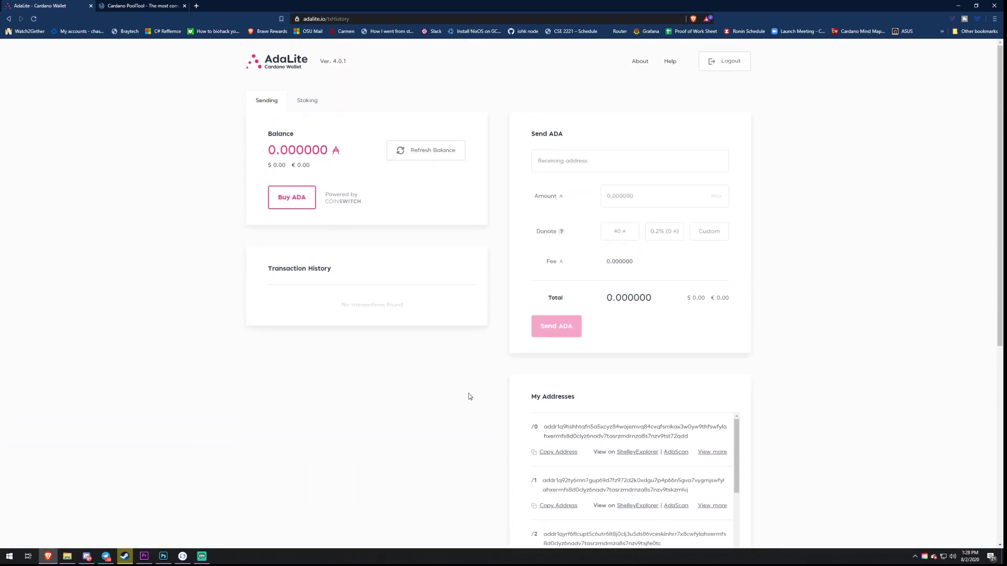
scroll(577, 398, "down", 1)
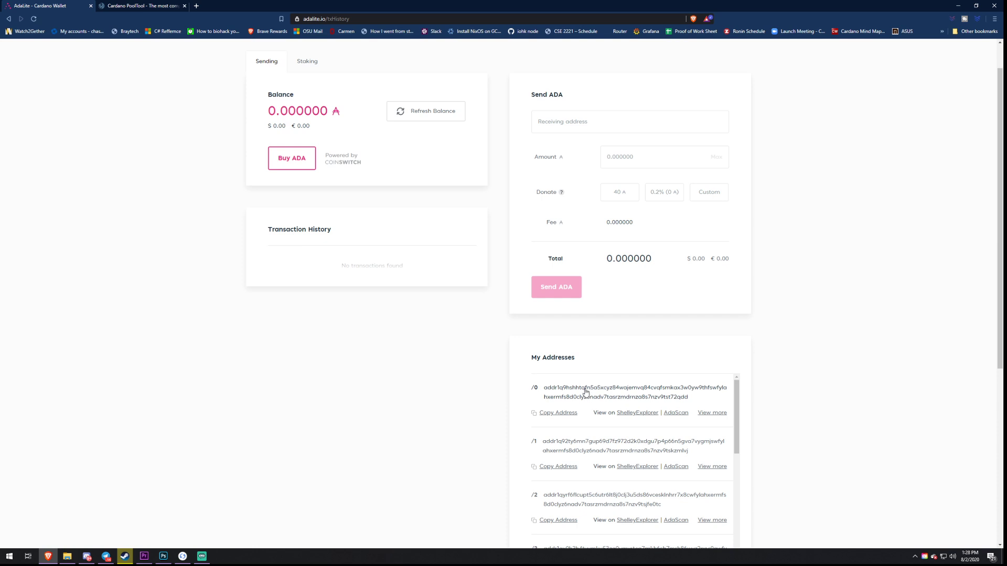
scroll(395, 353, "up", 1)
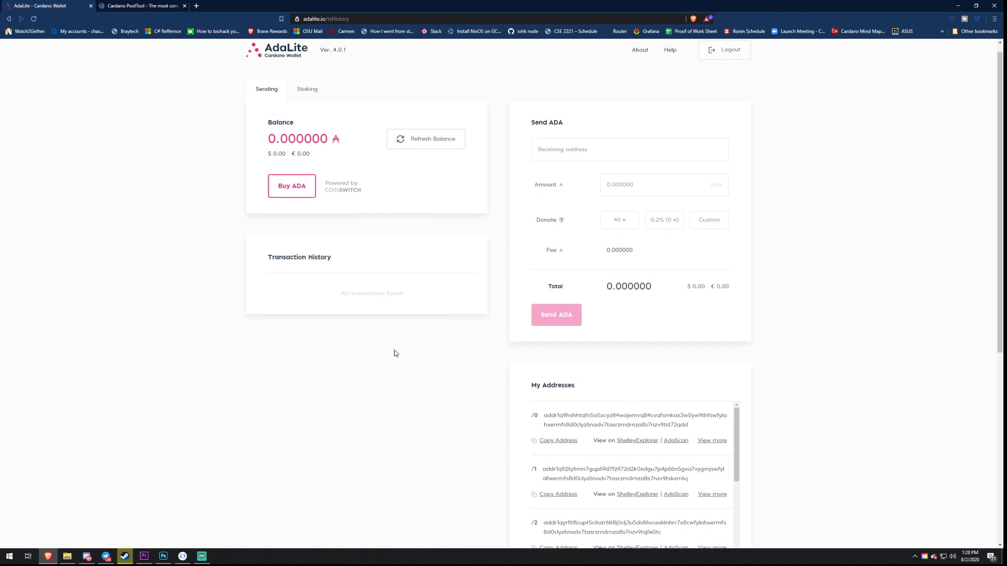
scroll(458, 283, "down", 2)
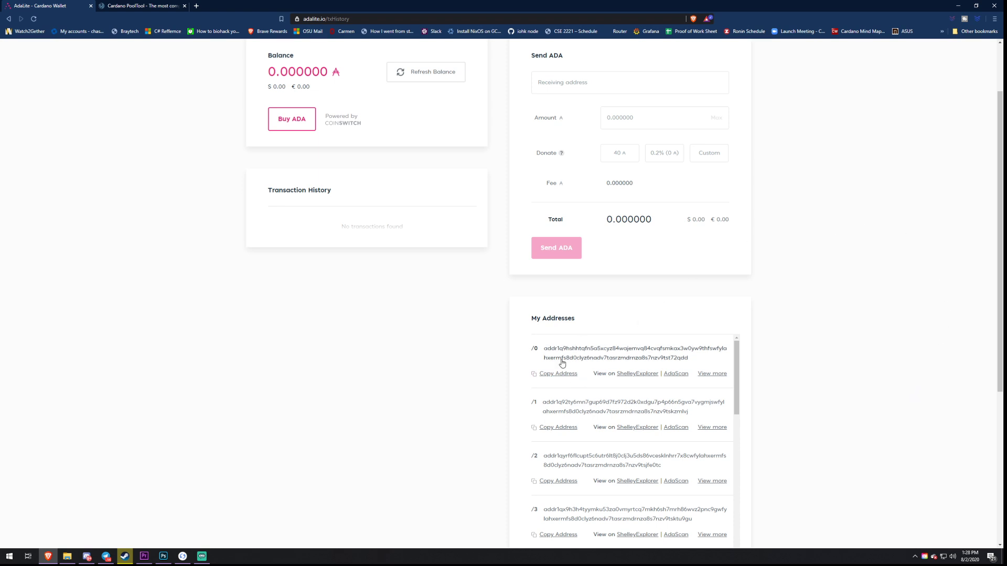
scroll(399, 351, "up", 2)
On the Staking tab, replace the prefilled AdaLite pool ID with the pasted Bloom Two pool ID.
left_click(306, 108)
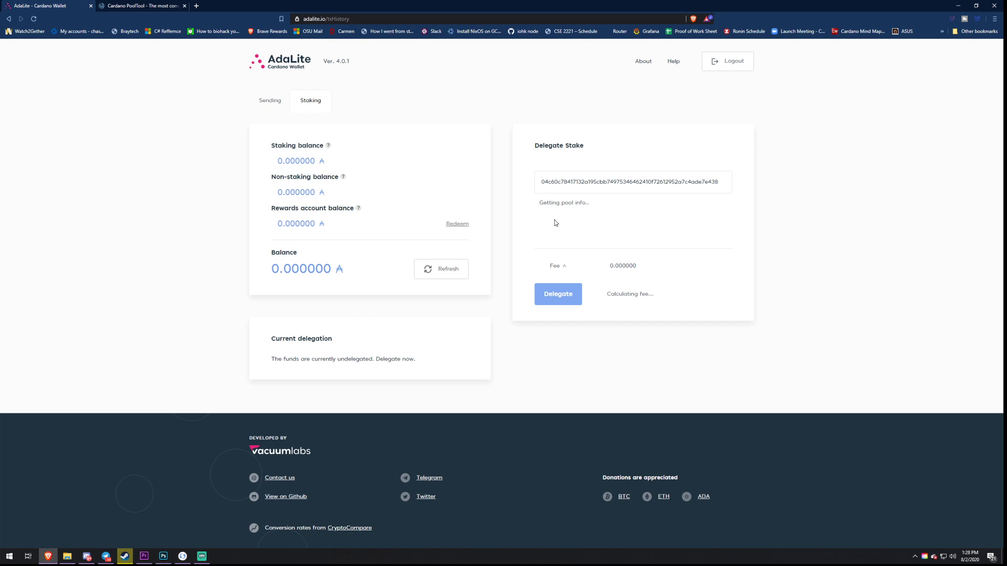
double_click(593, 181)
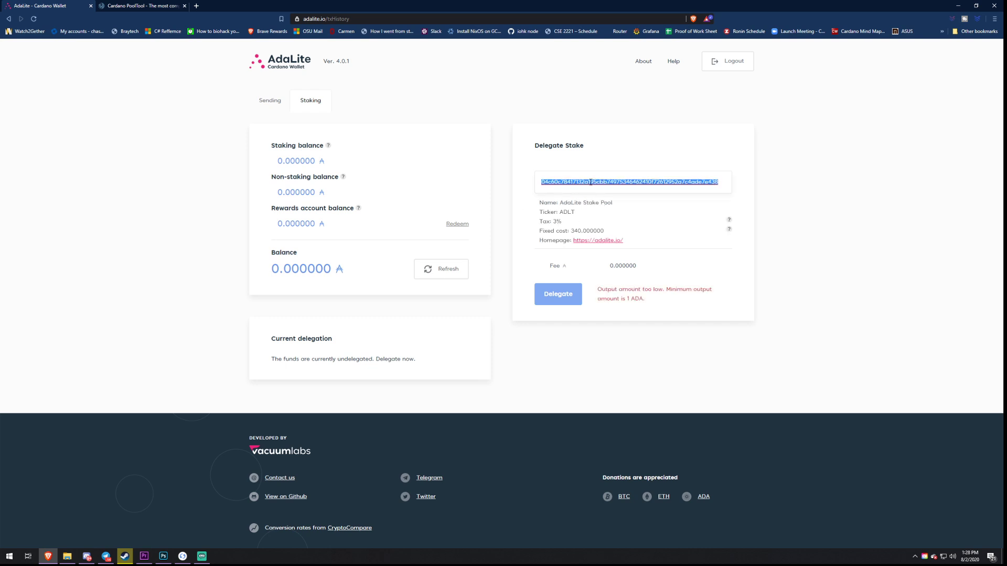
key("ctrl+v")
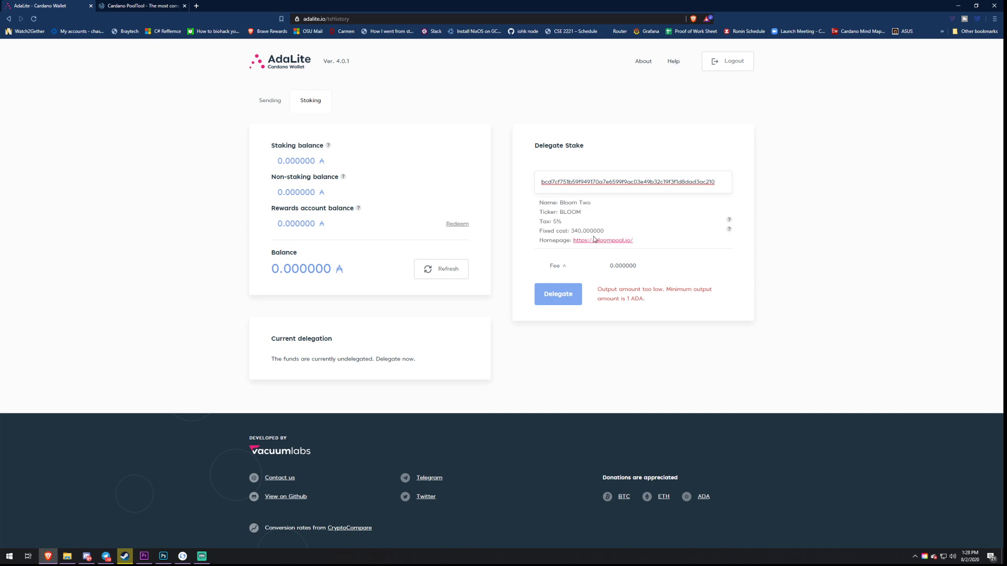
left_click_drag(556, 202, 588, 205)
left_click(588, 205)
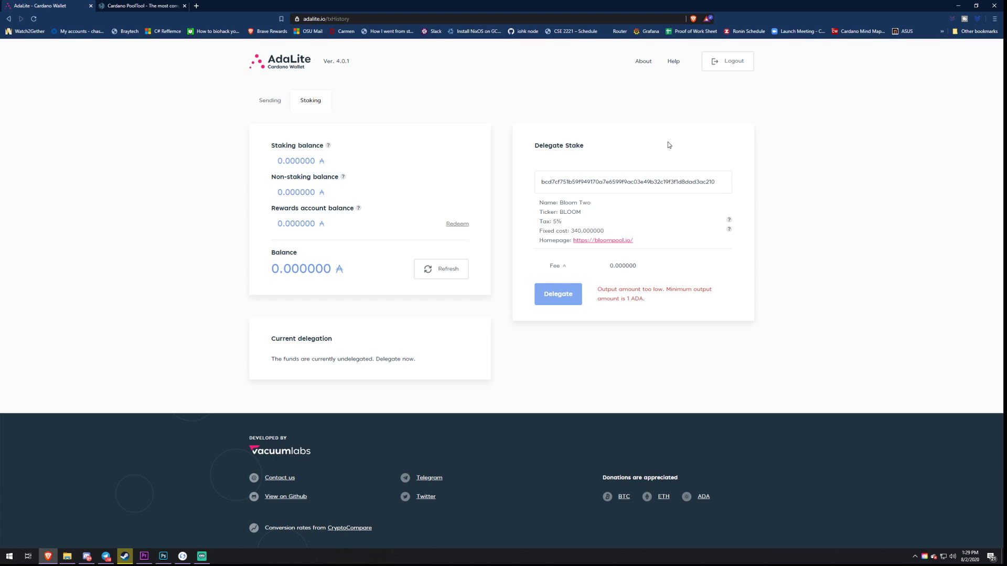
Select the Bloom Two pool ID, then view the Sending tab's balance and address list.
left_click(594, 184)
double_click(594, 185)
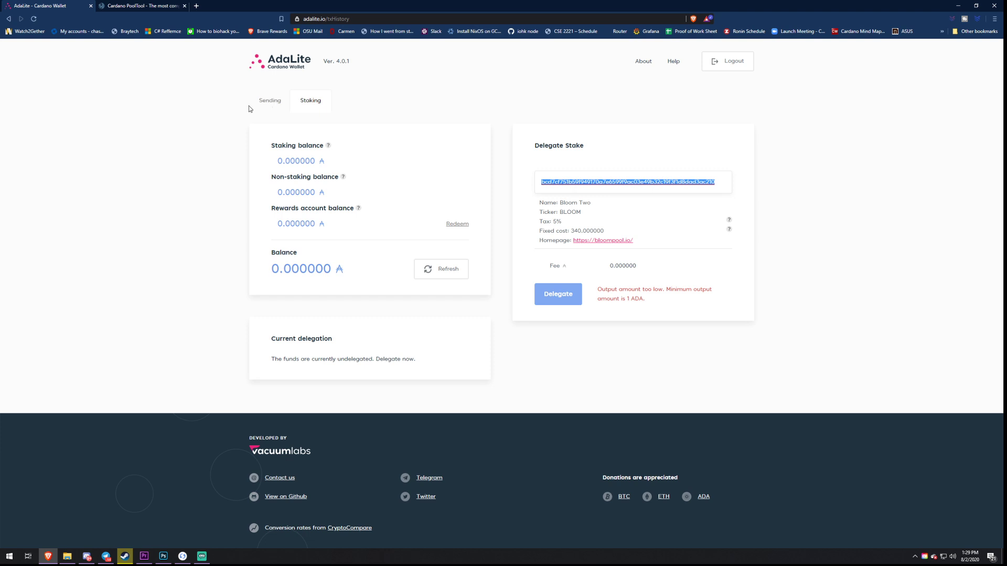
left_click(266, 106)
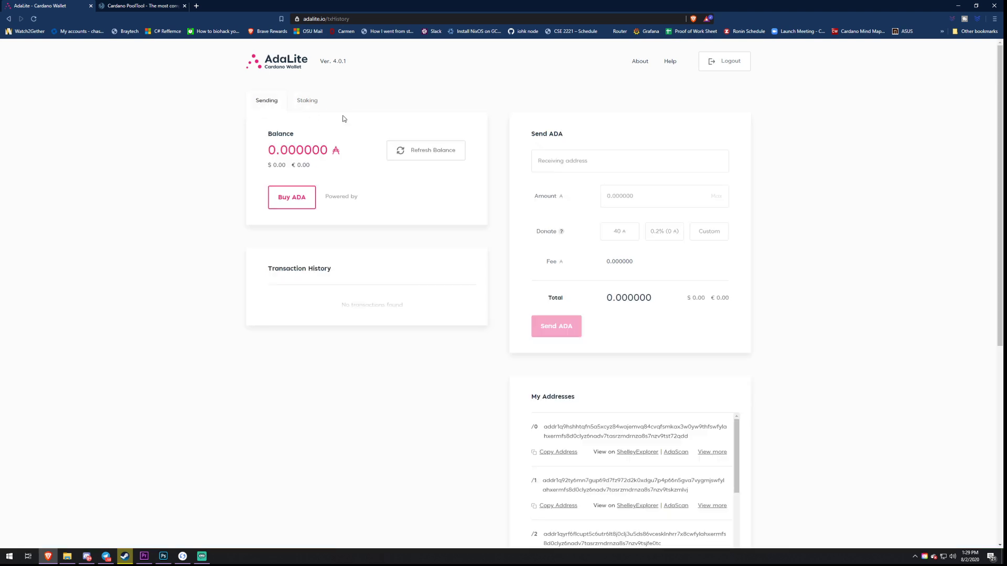
scroll(458, 322, "down", 6)
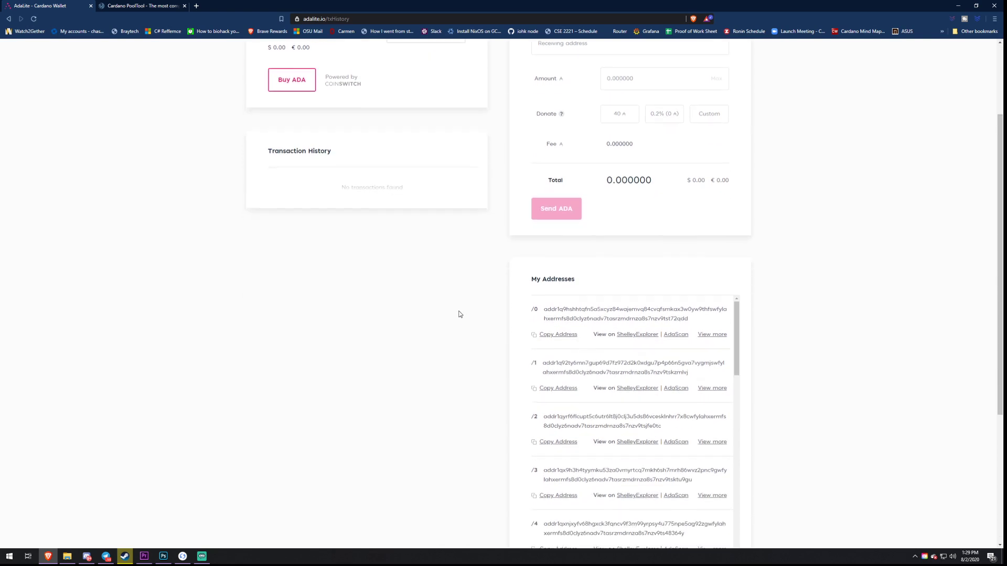
scroll(591, 292, "down", 2)
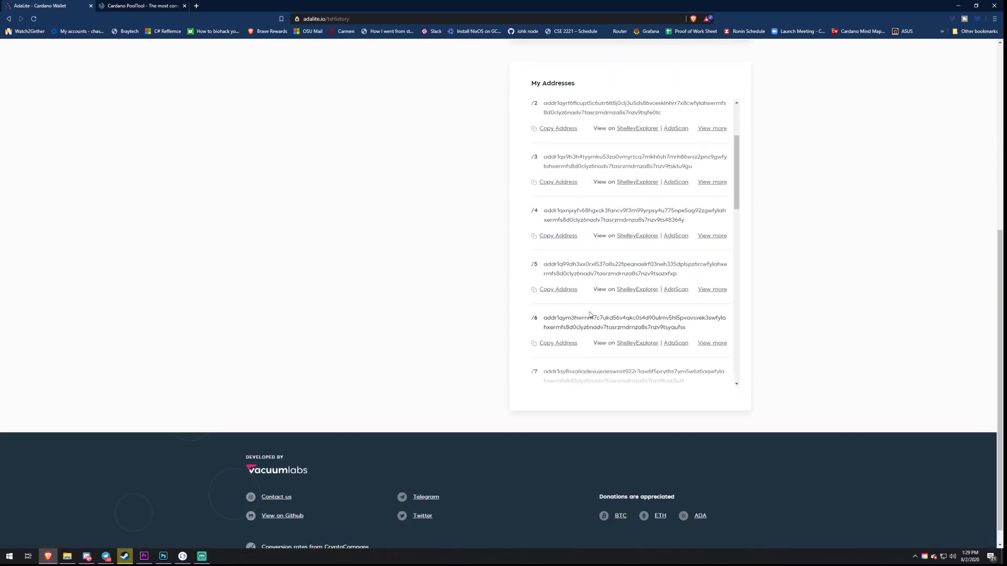
scroll(439, 354, "up", 6)
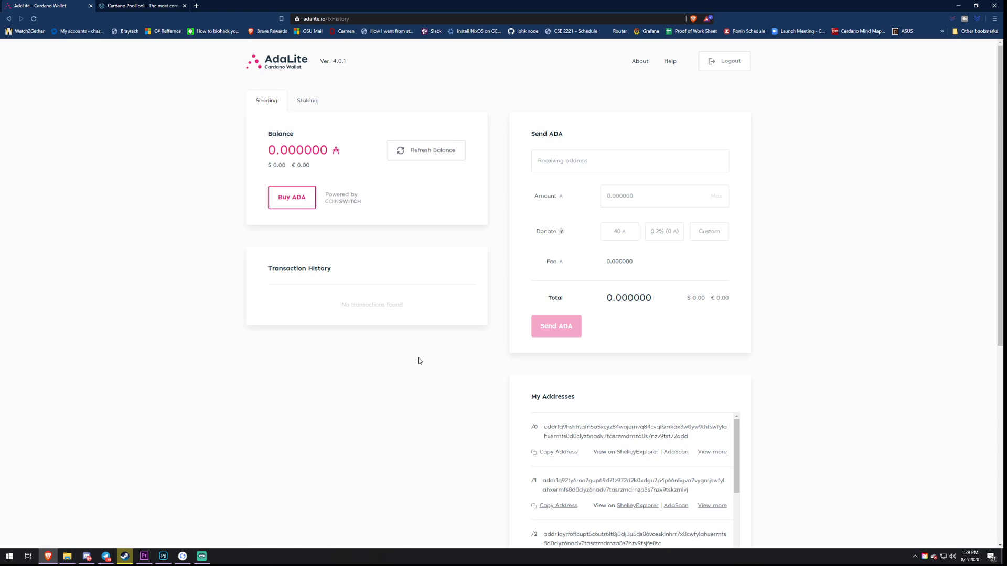